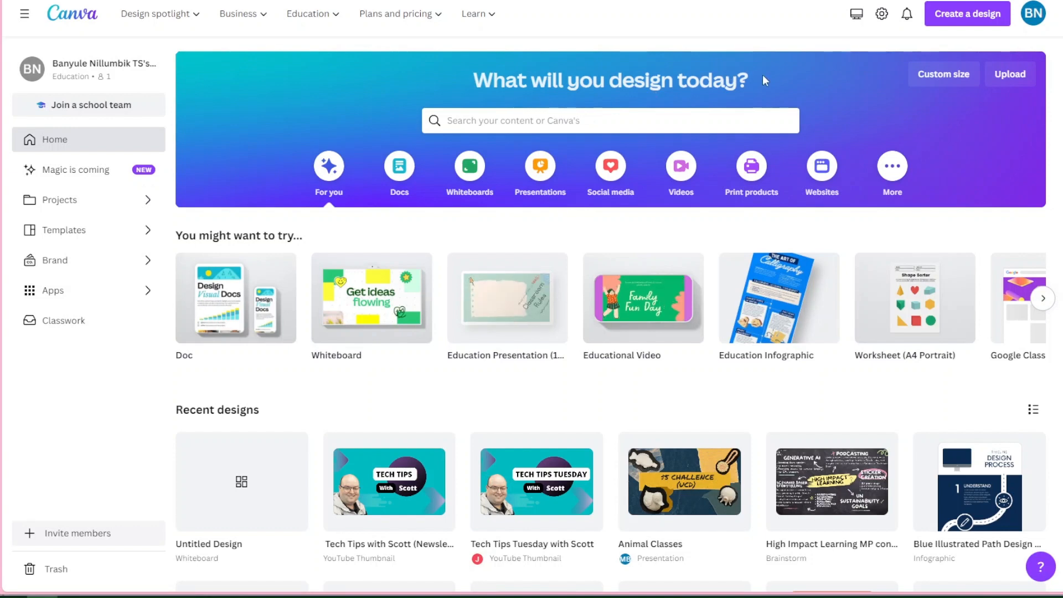
# Search the templates for "storyboard" and create a blank storyboard design
pyautogui.click(537, 119)
pyautogui.write('st')
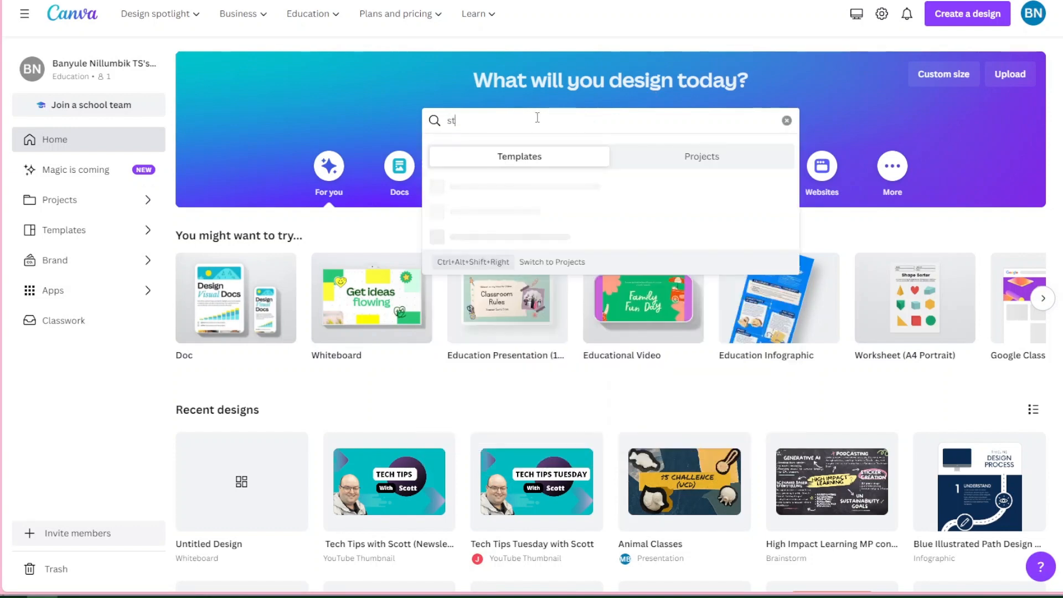
pyautogui.write('oryboard')
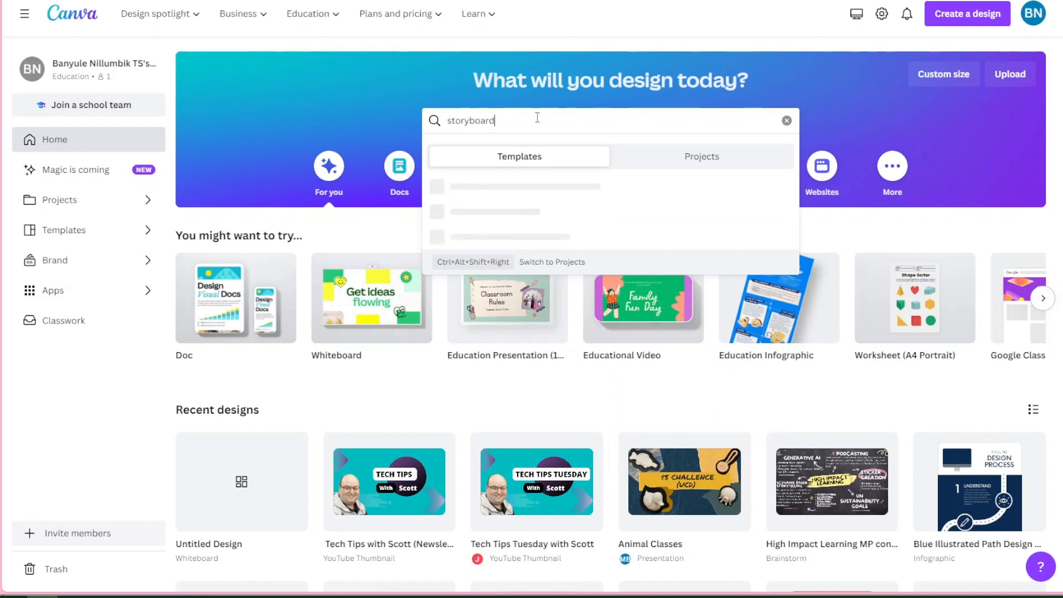
pyautogui.press('Return')
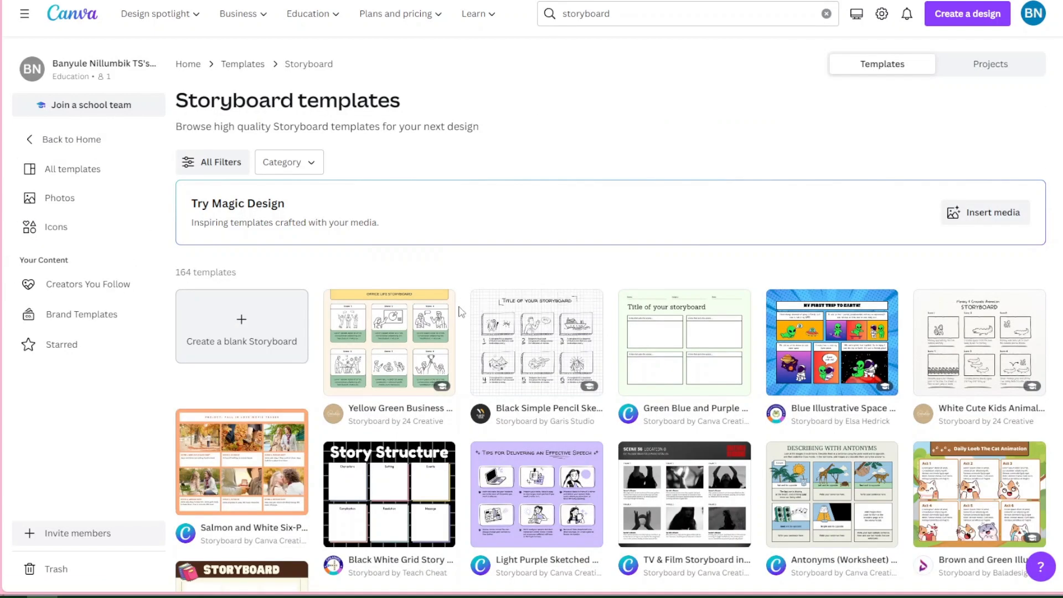
pyautogui.scroll(-3, 734, 446)
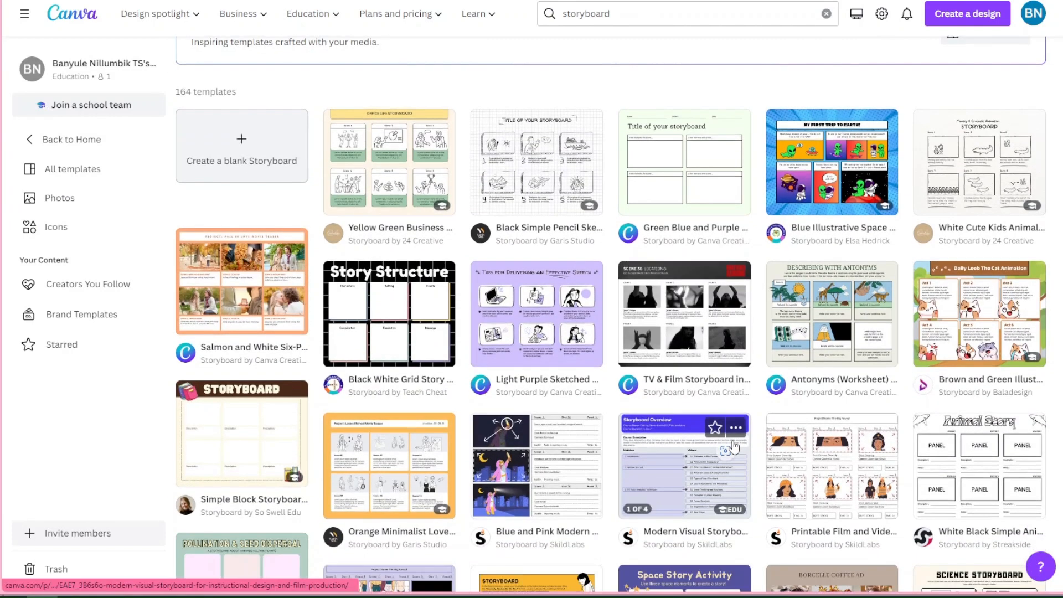
pyautogui.scroll(3, 734, 447)
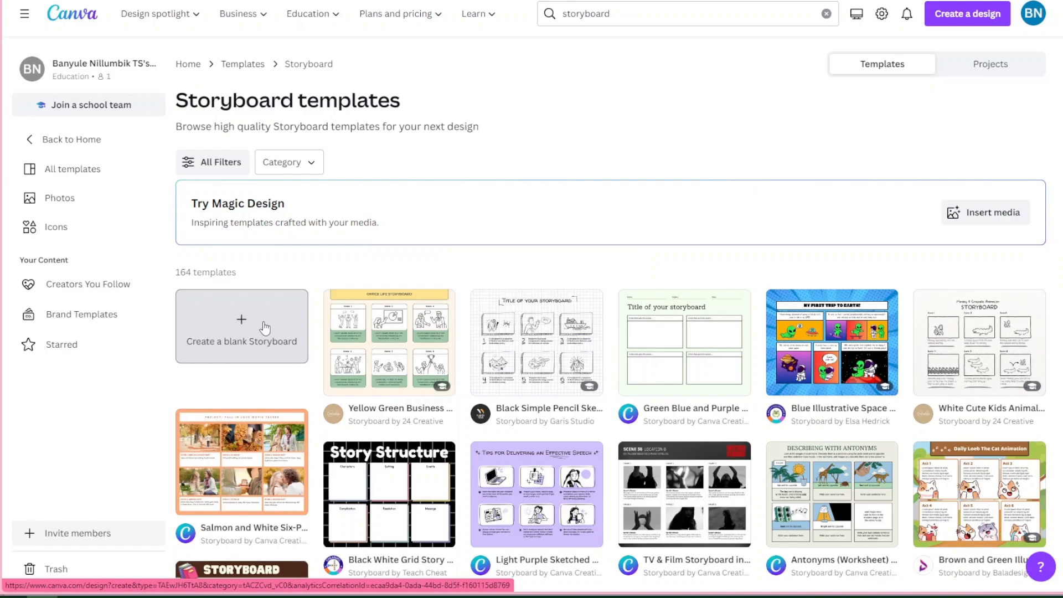
pyautogui.click(265, 329)
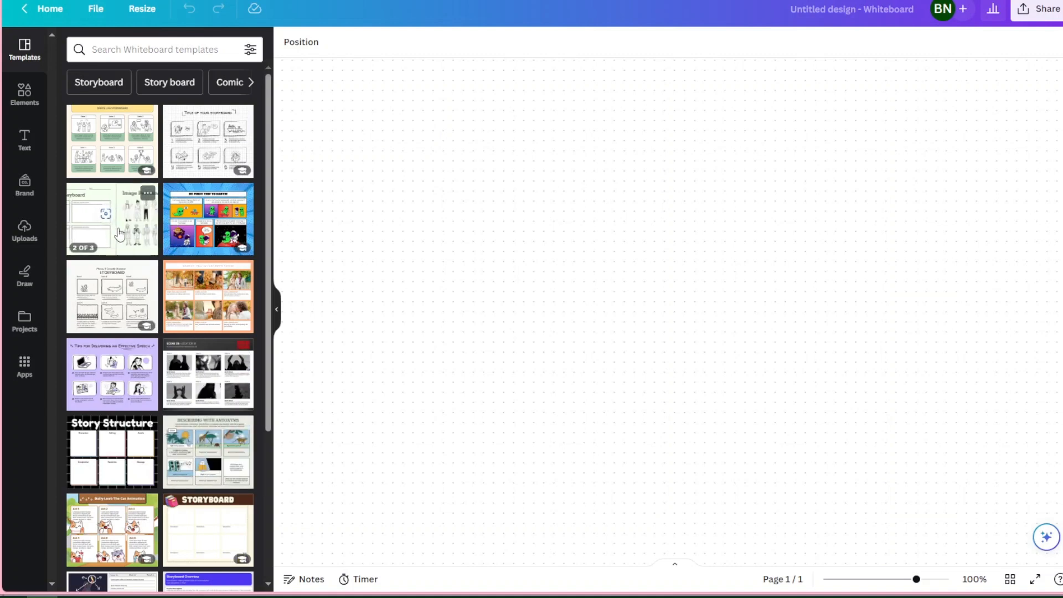
# Add the four-panel title page of the Green Blue and Purple Lined English Storyboard template to the blank whiteboard
pyautogui.scroll(-3, 195, 459)
pyautogui.scroll(-3, 196, 459)
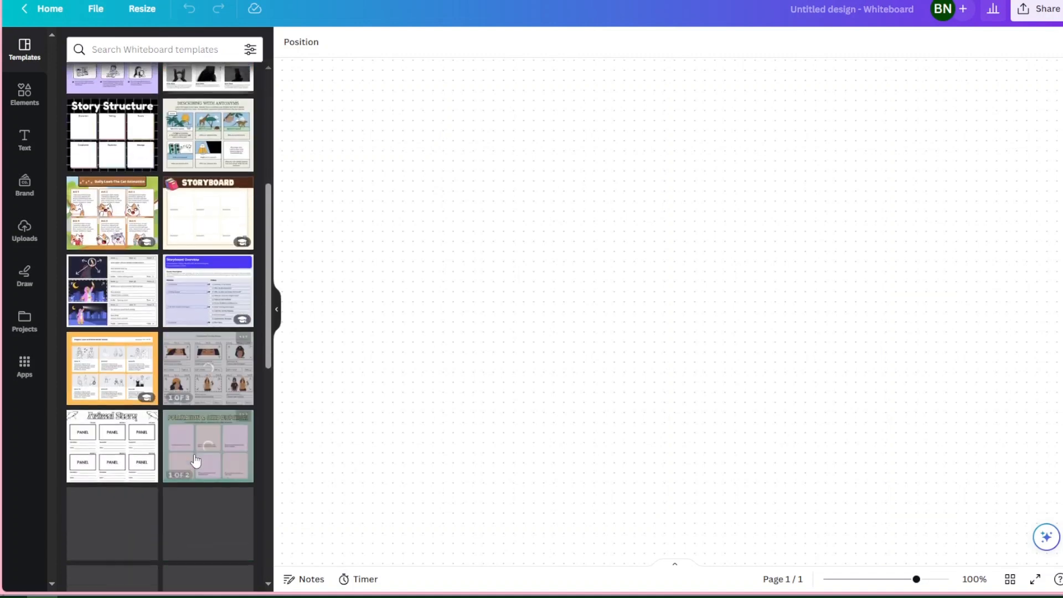
pyautogui.scroll(-3, 195, 460)
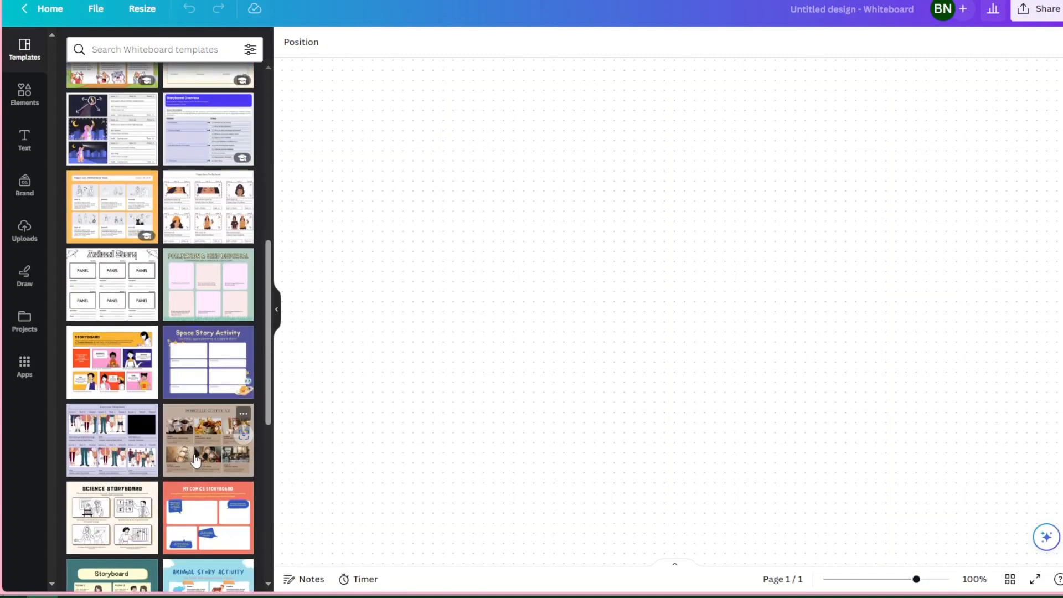
pyautogui.scroll(9, 196, 456)
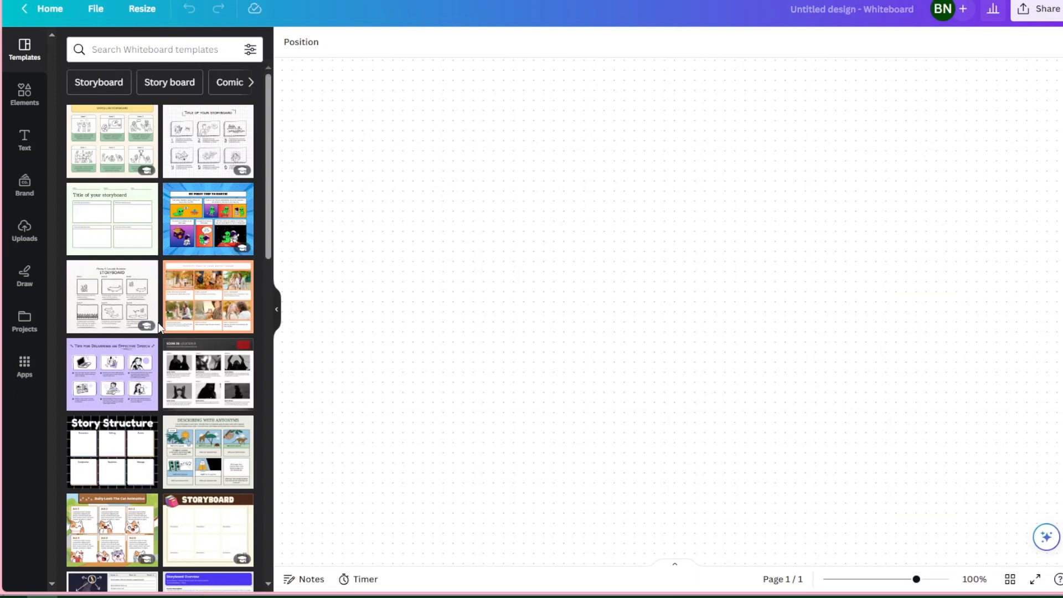
pyautogui.click(131, 227)
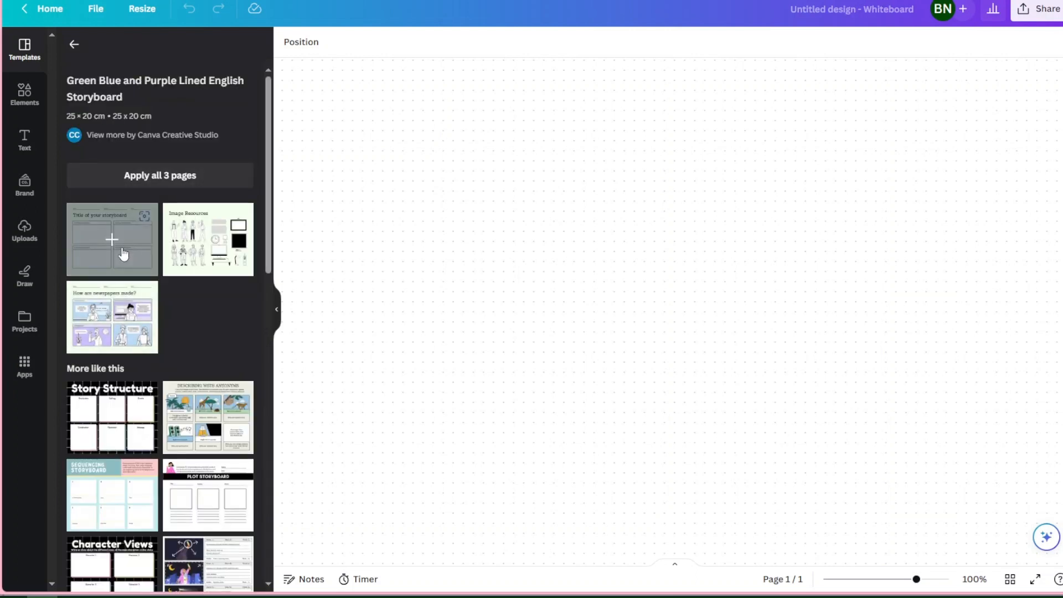
pyautogui.moveTo(123, 252); pyautogui.dragTo(636, 236)
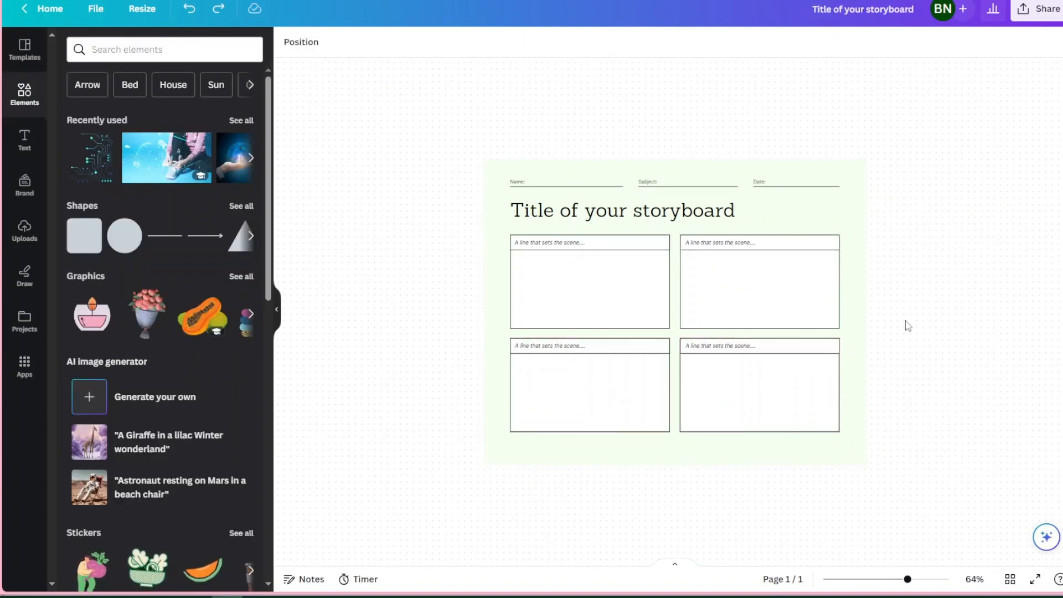
# Replace the storyboard's title text with "Biodiversity"
pyautogui.click(597, 215)
pyautogui.click(598, 213)
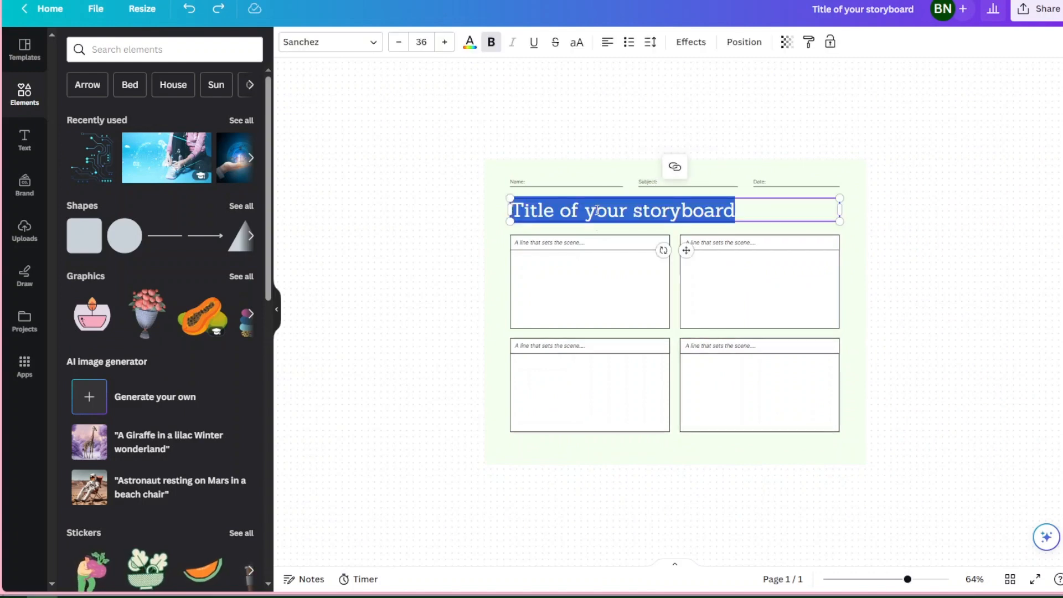
pyautogui.write('Bio')
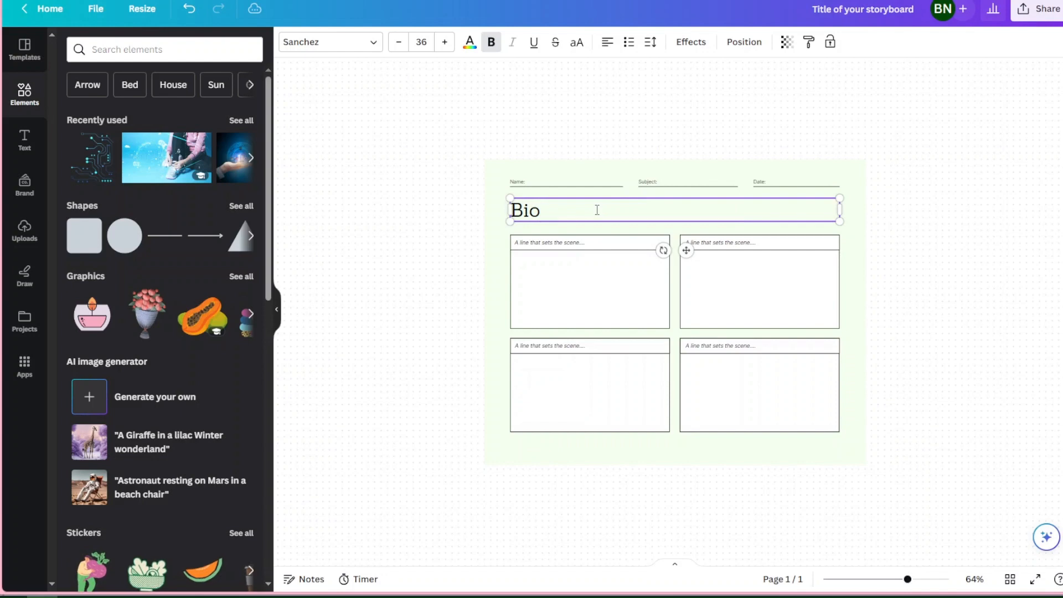
pyautogui.write('divers')
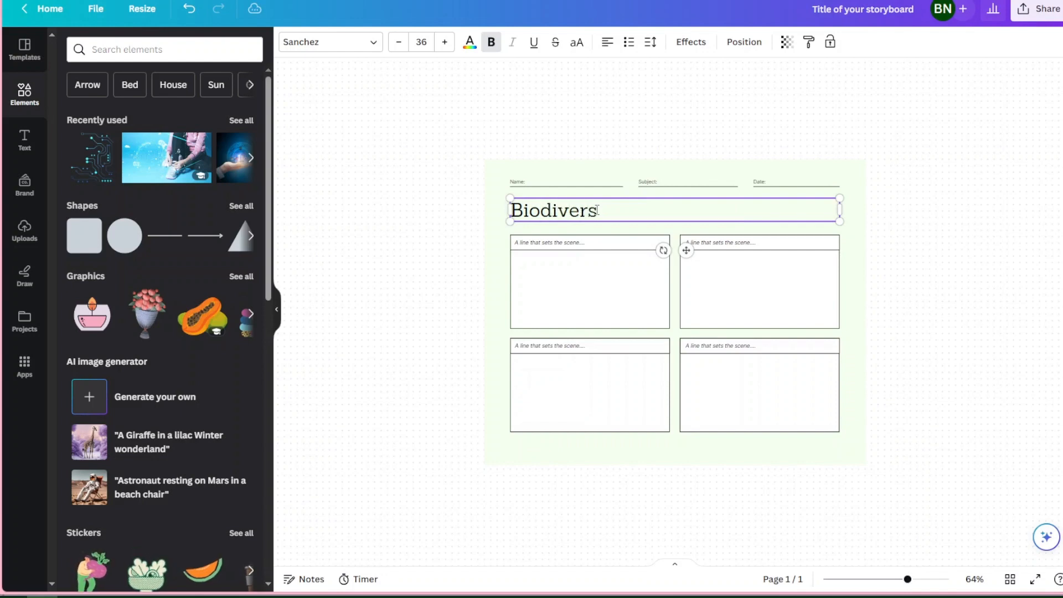
pyautogui.write('ity')
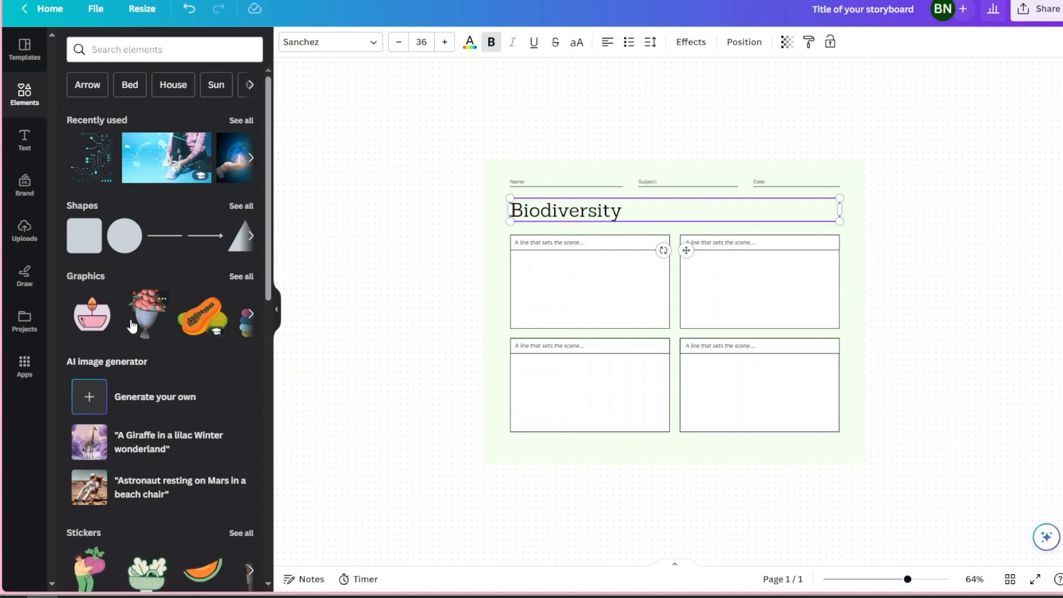
# Generate AI images from the description "drone flying through ventilation shaft" with Text to Image
pyautogui.scroll(-3, 138, 400)
pyautogui.scroll(3, 140, 438)
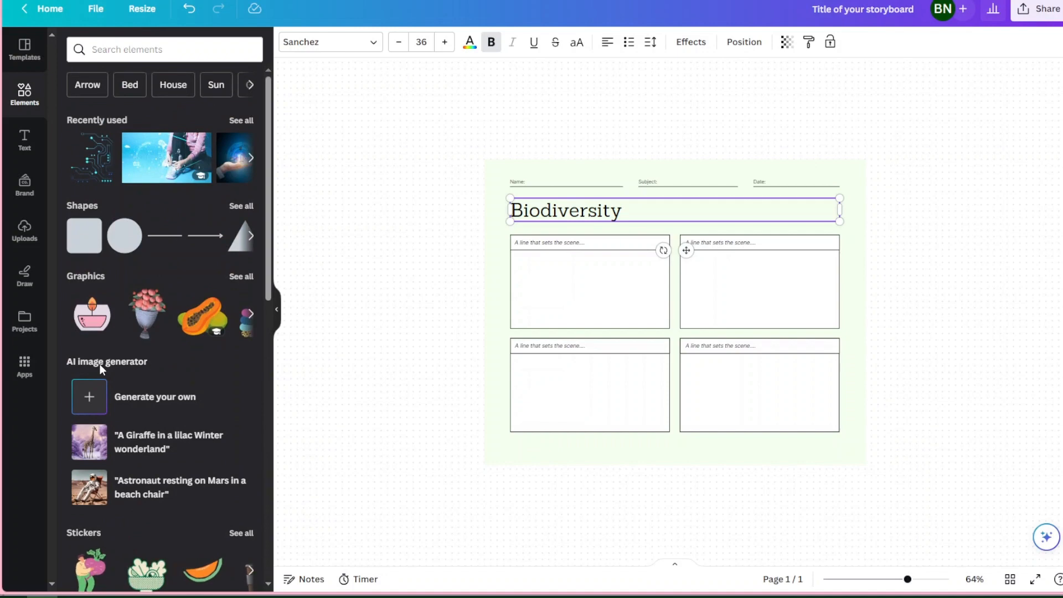
pyautogui.click(138, 400)
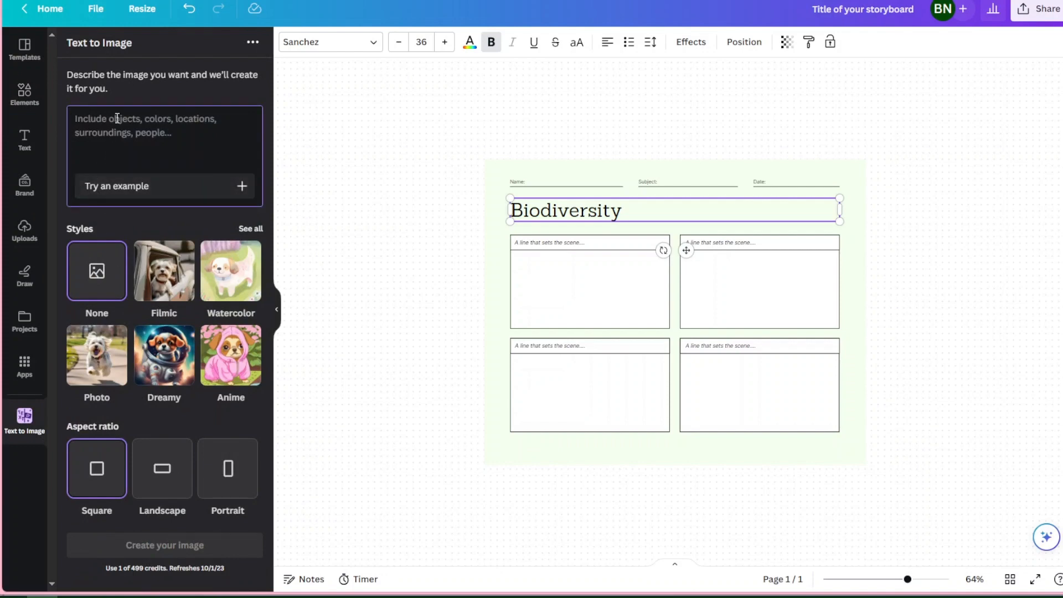
pyautogui.write('drone f')
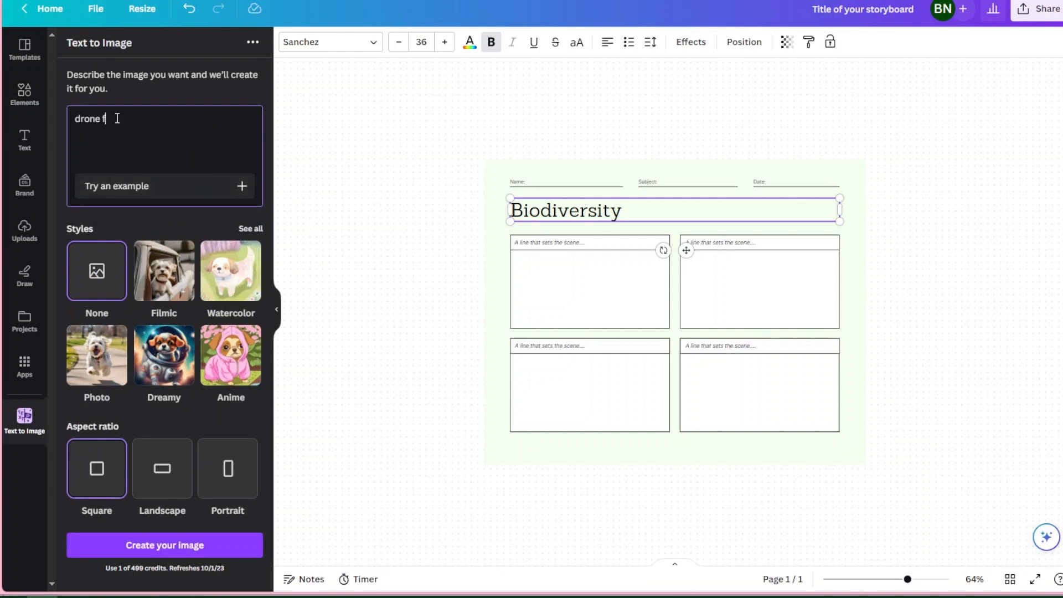
pyautogui.write('lying through ventilation shaft')
pyautogui.press('Return')
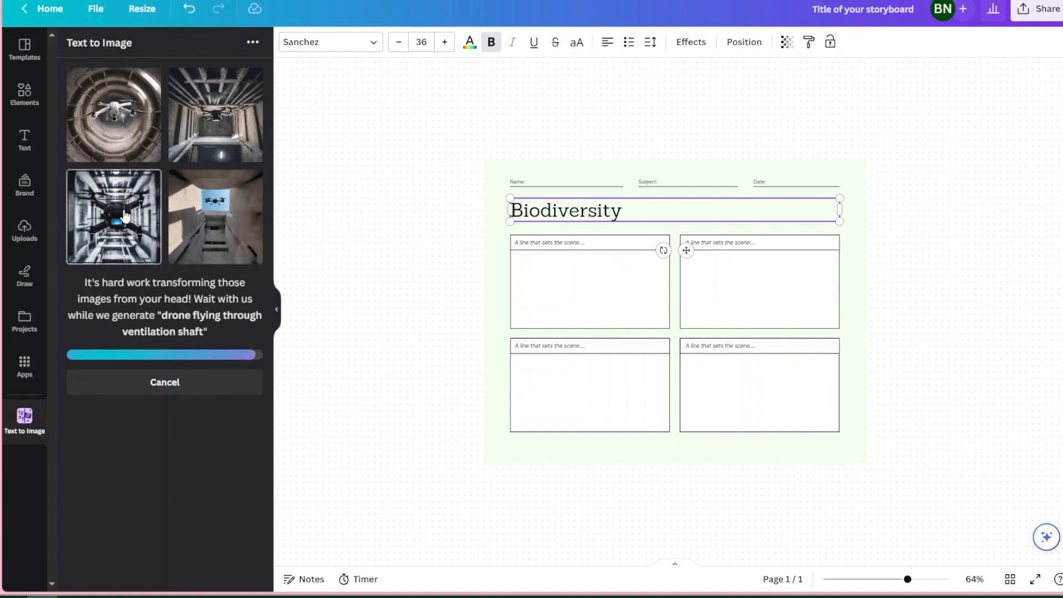
# Place the generated image of the black drone on the storyboard and shrink it to fit inside the upper-left panel
pyautogui.moveTo(145, 184); pyautogui.dragTo(693, 339)
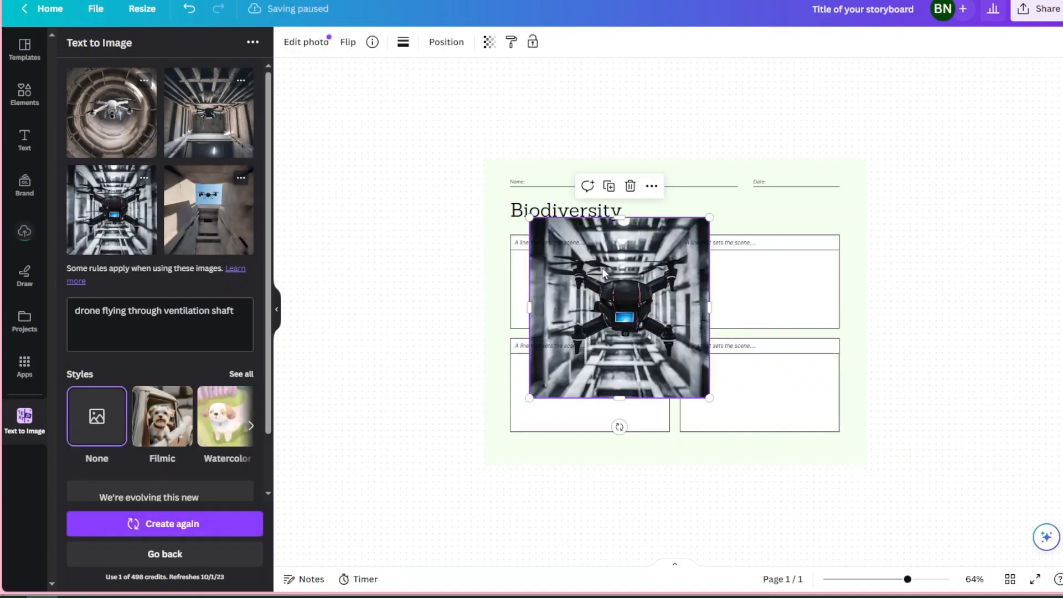
pyautogui.moveTo(707, 395); pyautogui.dragTo(645, 320)
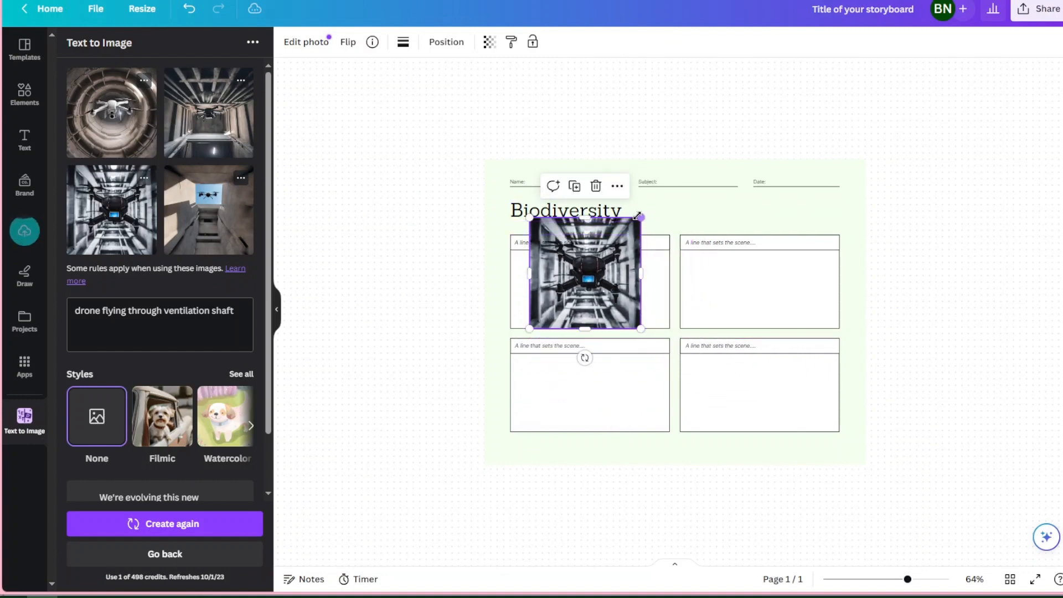
pyautogui.moveTo(640, 218); pyautogui.dragTo(605, 251)
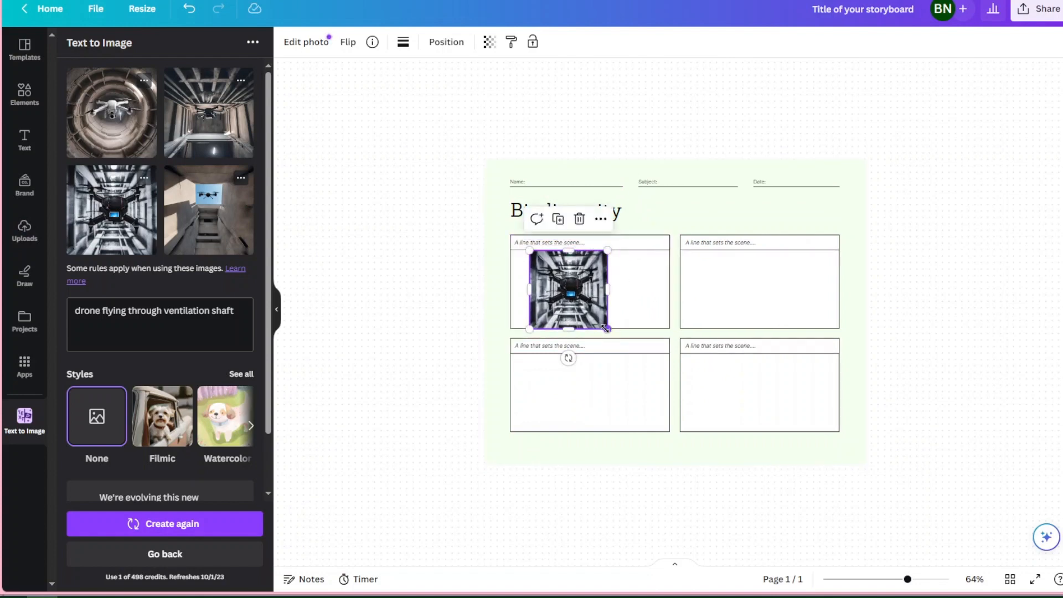
pyautogui.moveTo(606, 328); pyautogui.dragTo(603, 325)
pyautogui.click(636, 304)
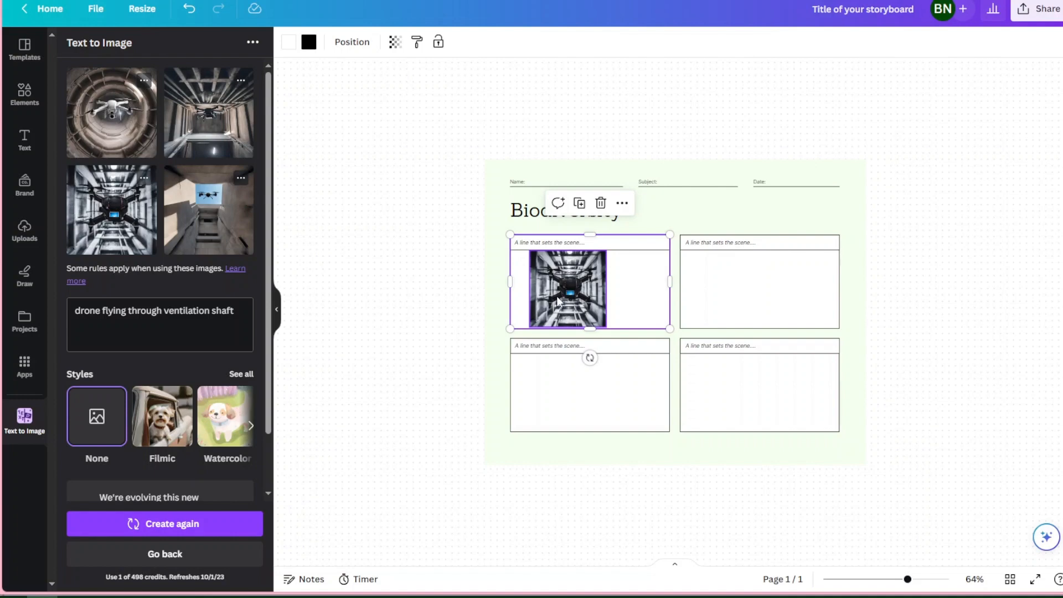
# Draw six blue pen lines radiating outward from the drone image, three on each side
pyautogui.click(22, 141)
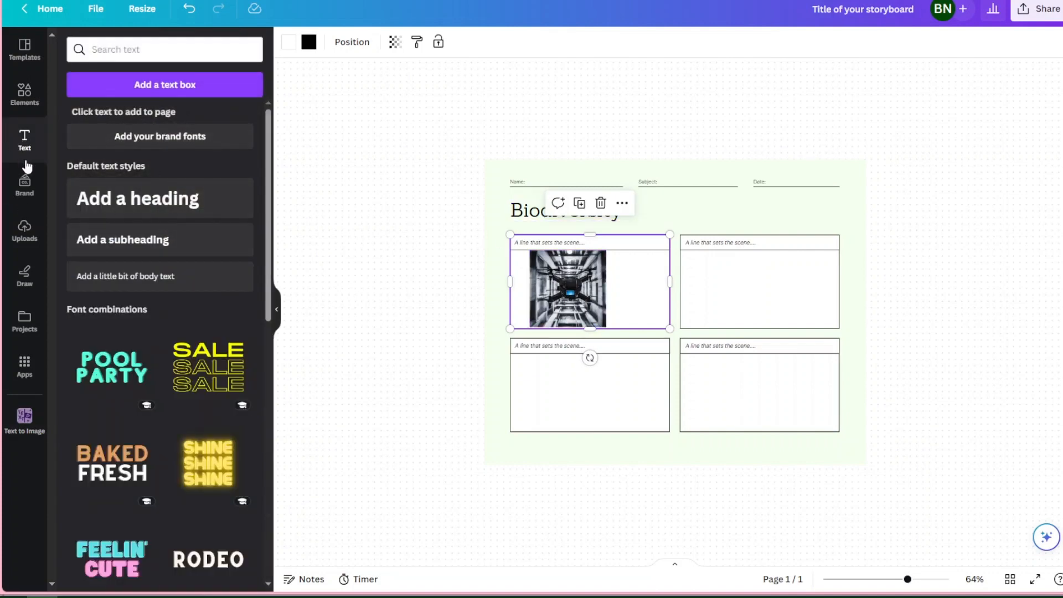
pyautogui.click(24, 276)
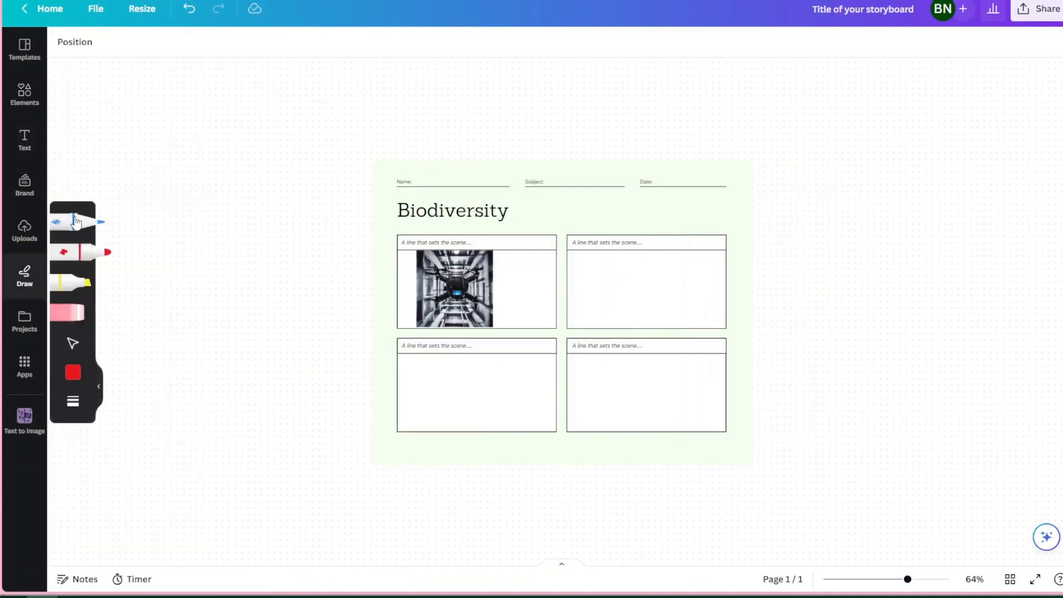
pyautogui.click(72, 225)
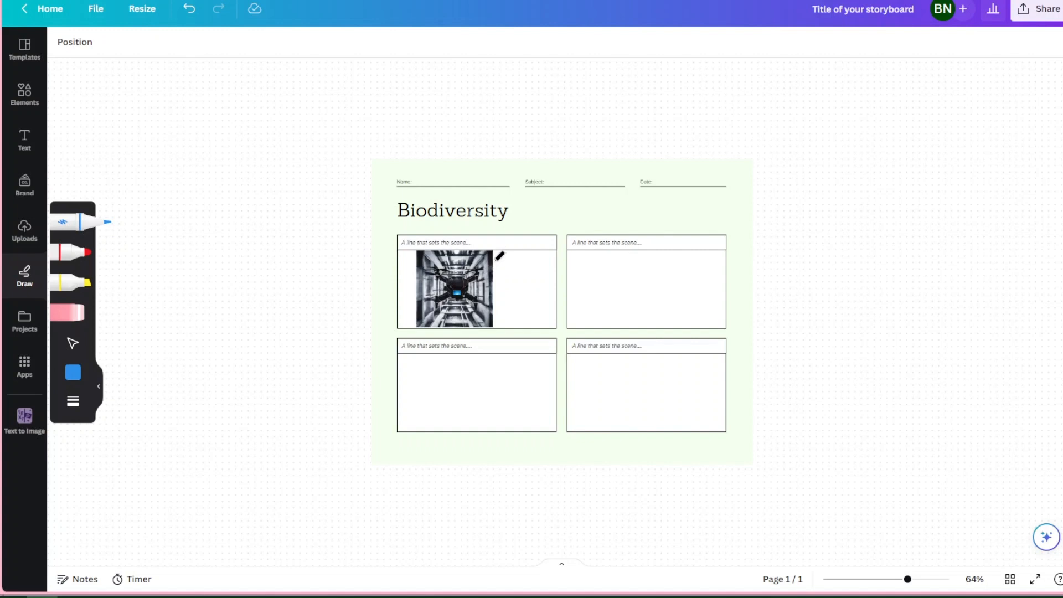
pyautogui.moveTo(496, 259); pyautogui.dragTo(579, 245)
pyautogui.moveTo(498, 289); pyautogui.dragTo(560, 284)
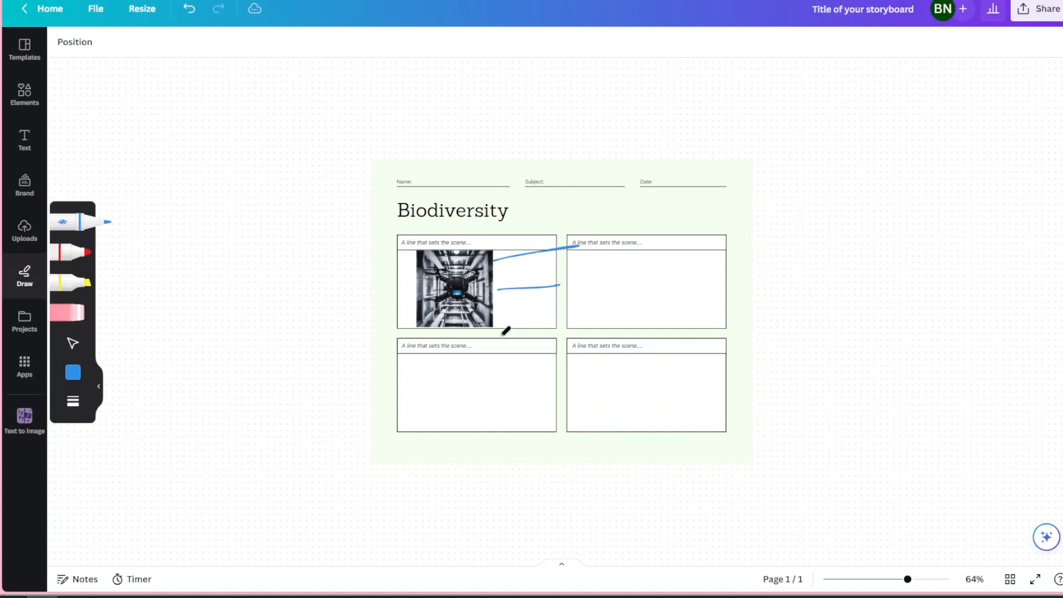
pyautogui.moveTo(488, 313); pyautogui.dragTo(527, 333)
pyautogui.moveTo(410, 256); pyautogui.dragTo(347, 249)
pyautogui.moveTo(421, 289); pyautogui.dragTo(361, 289)
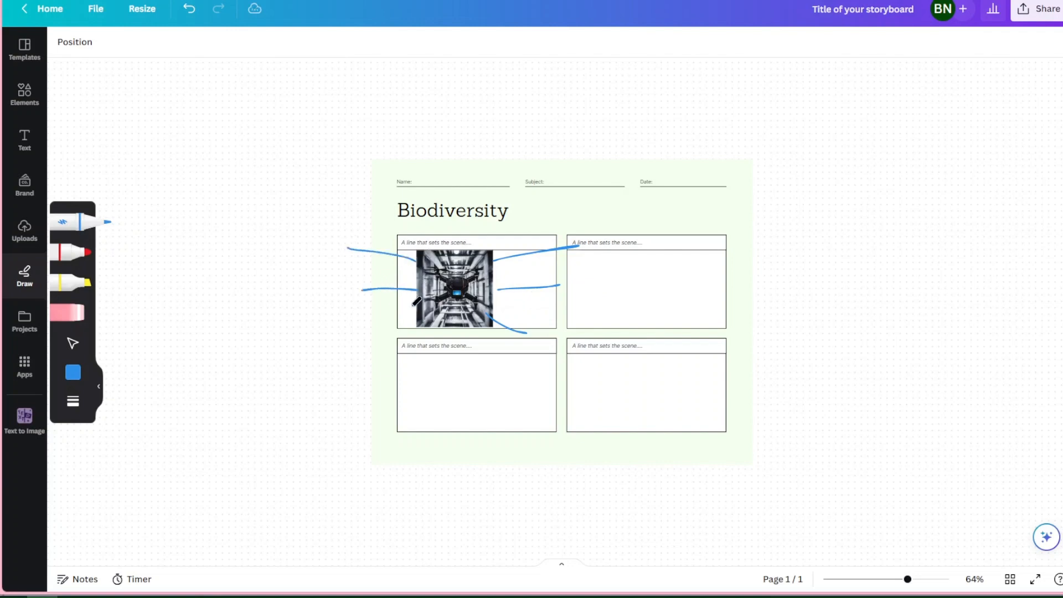
pyautogui.moveTo(416, 317); pyautogui.dragTo(370, 333)
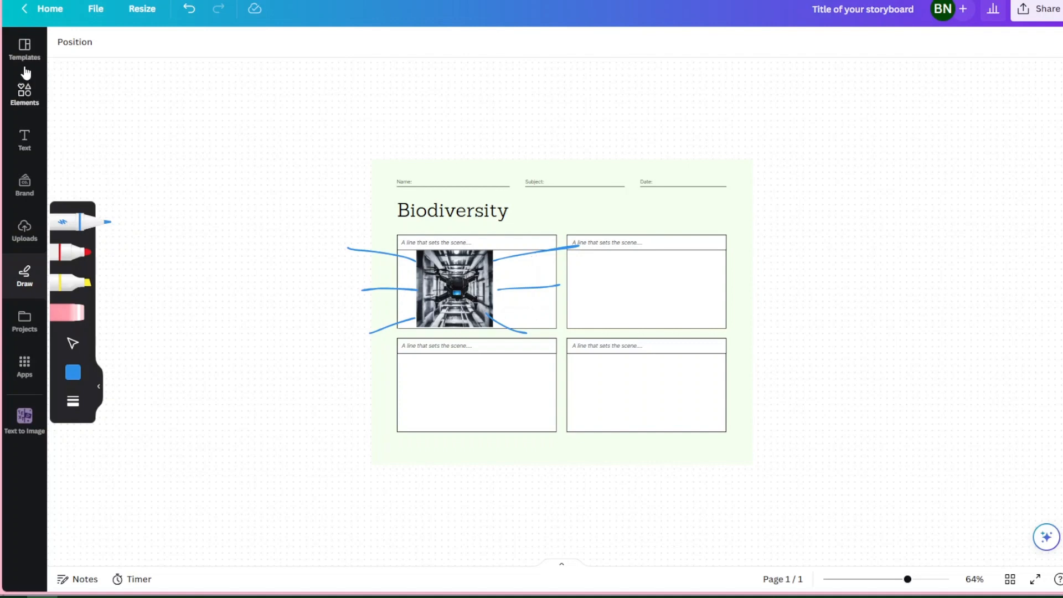
pyautogui.click(24, 47)
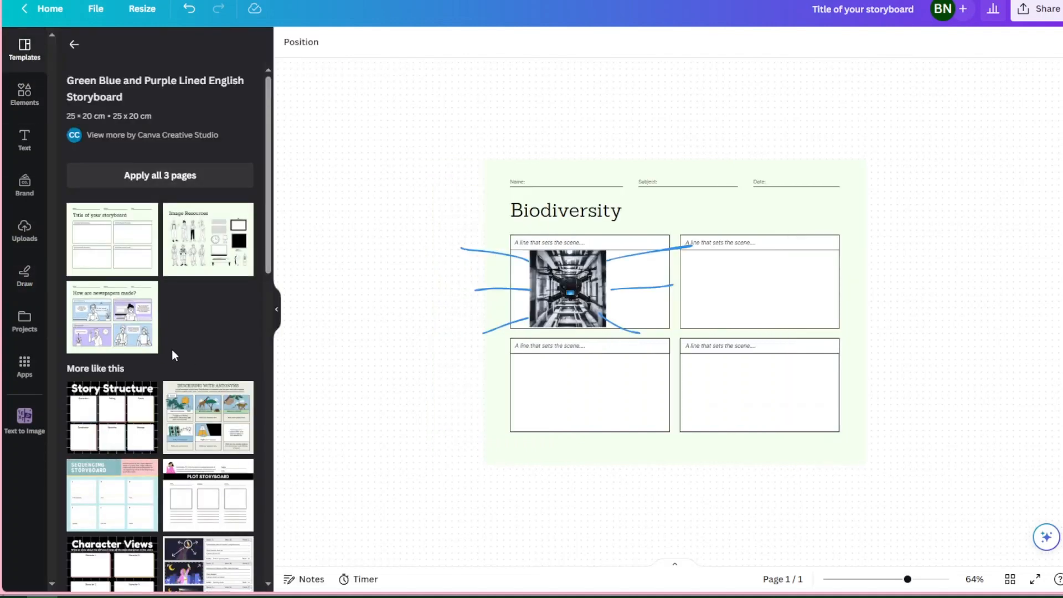
pyautogui.click(22, 93)
pyautogui.click(30, 139)
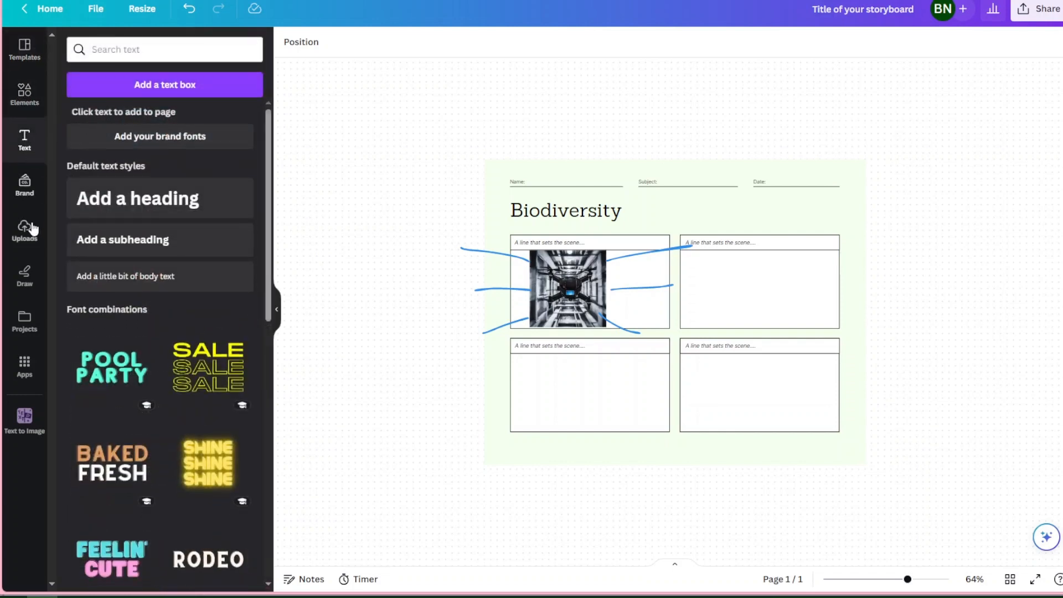
pyautogui.click(29, 277)
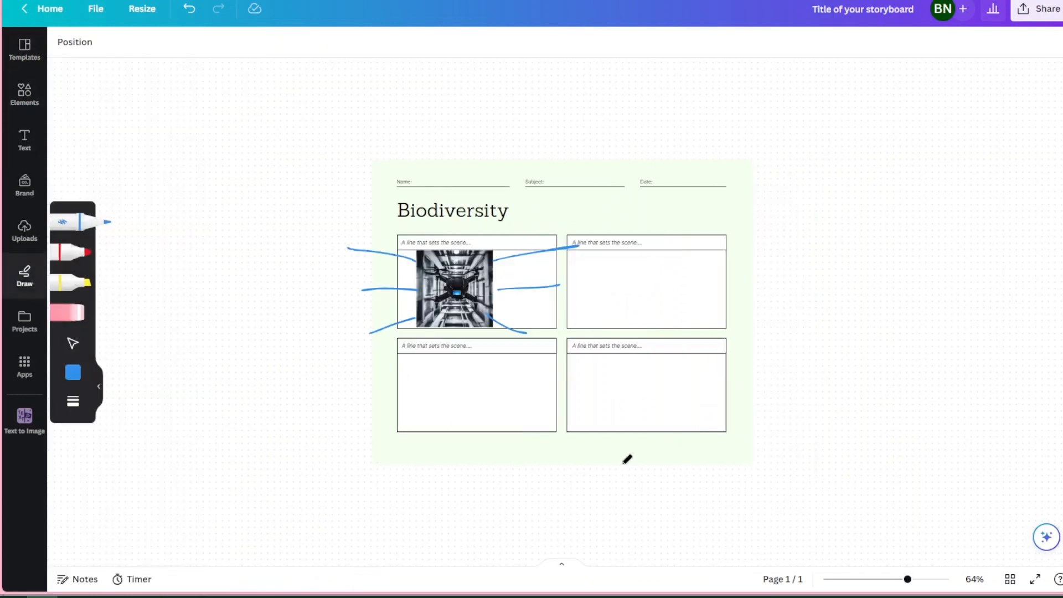